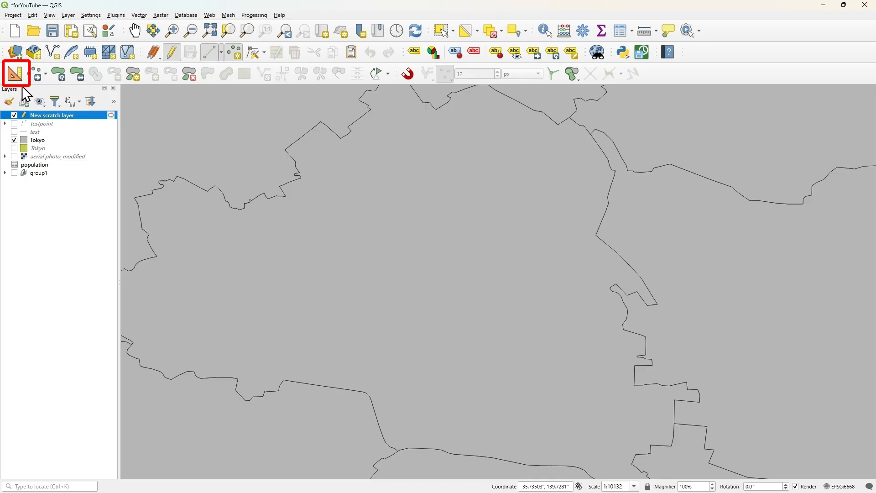
Step: Enable advanced digitizing and place a point in the scratch layer at longitude 139.75616287 and latitude 35.72412463, locking both coordinates
click(15, 74)
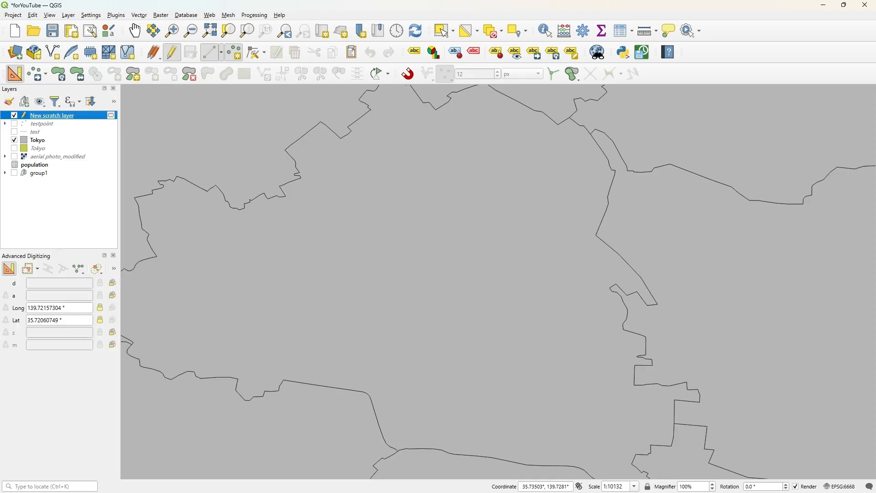
click(74, 307)
key(ctrl+a)
key(ctrl+v)
click(99, 308)
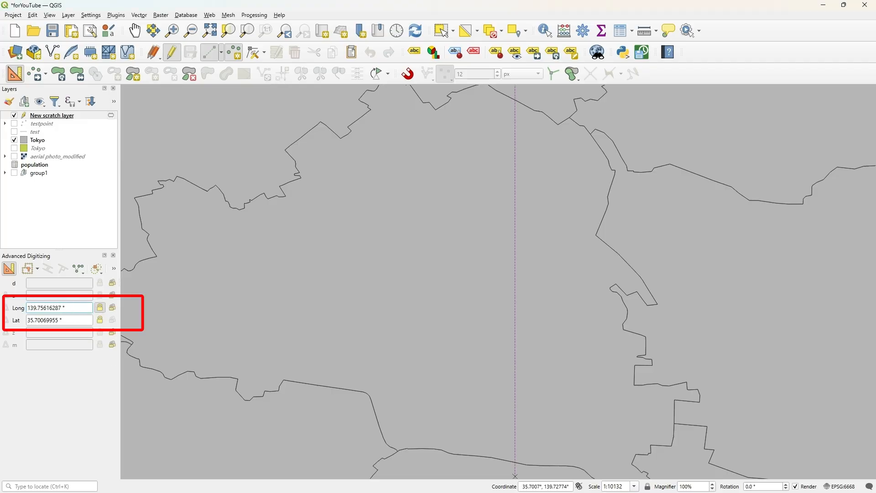
click(59, 319)
key(ctrl+a)
text(35.72412463)
click(100, 319)
click(519, 212)
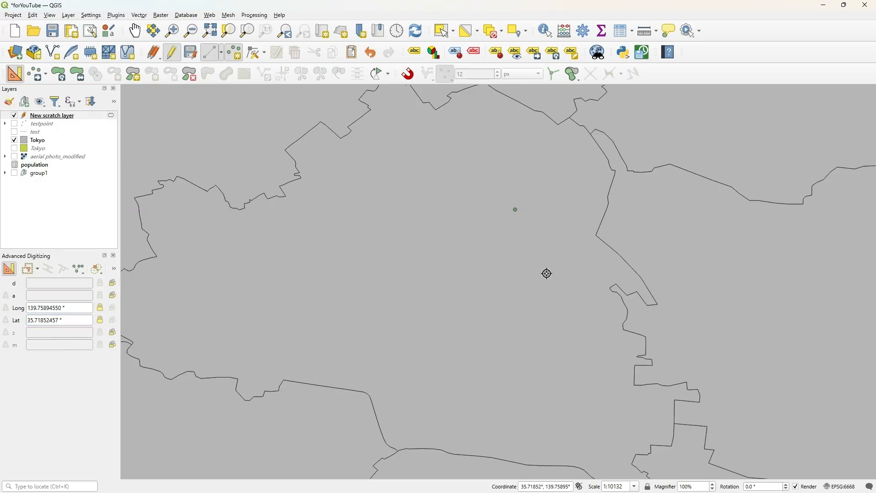
Step: Place a second point in the scratch layer at locked longitude 139.75947127 and latitude 35.71511979
click(68, 308)
key(ctrl+a)
text(139.75947127)
click(99, 308)
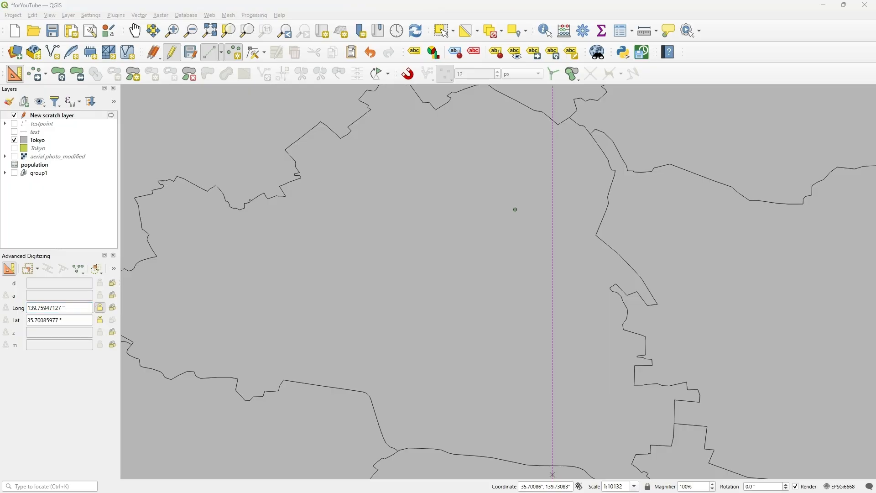
click(64, 320)
key(ctrl+a)
text(35.71511979)
click(100, 320)
click(548, 276)
scroll(538, 238, up, 2)
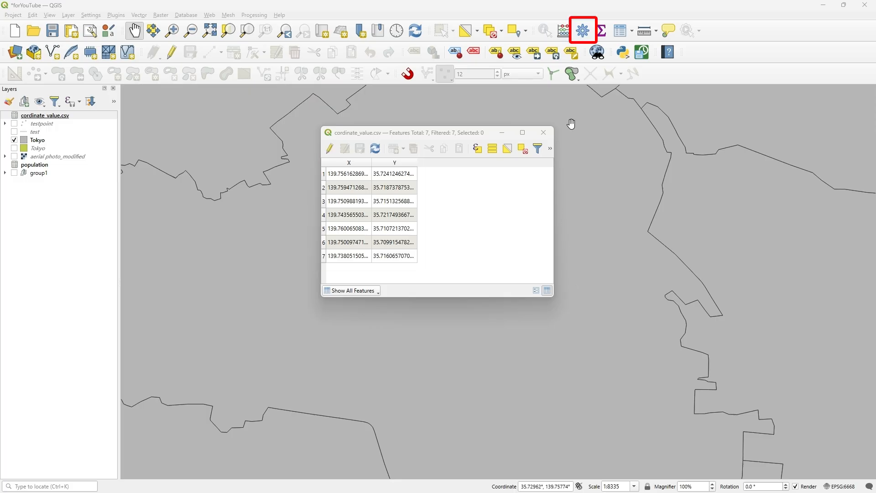
Step: Search the processing tools for "create points" and open Create points layer from table
click(583, 34)
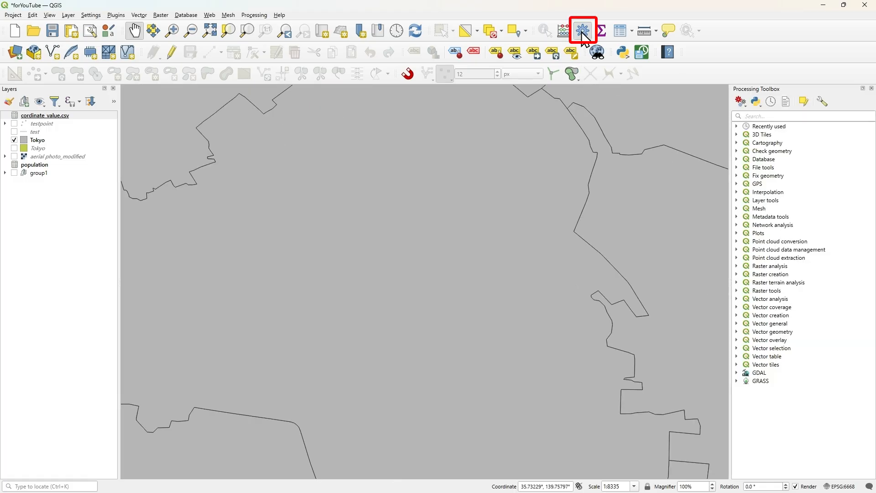
click(791, 115)
text(creat)
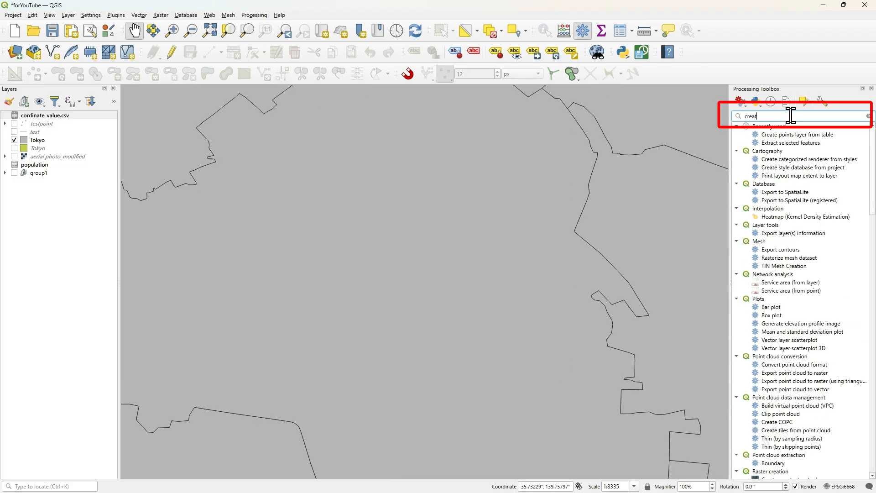
text(e o points)
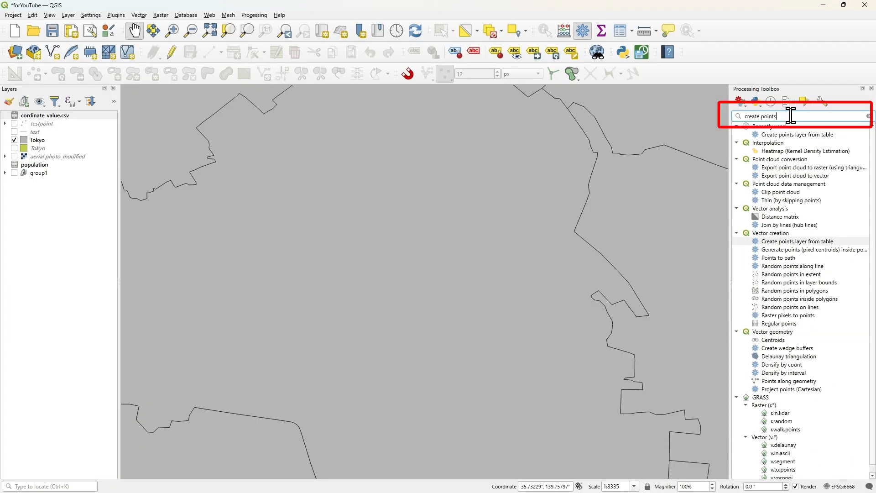
double_click(781, 242)
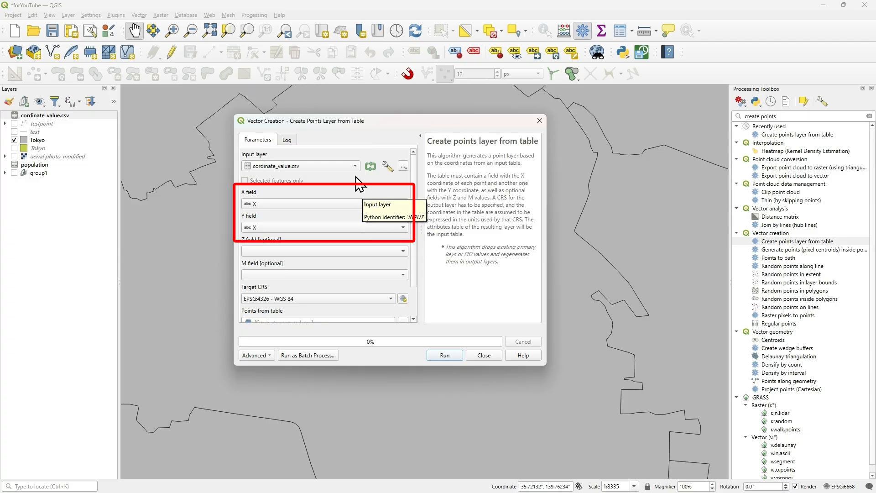
Step: Set the Y field to Y, create a temporary point layer from cordinate_value.csv in EPSG:4326 - WGS 84, and close the tool
click(403, 228)
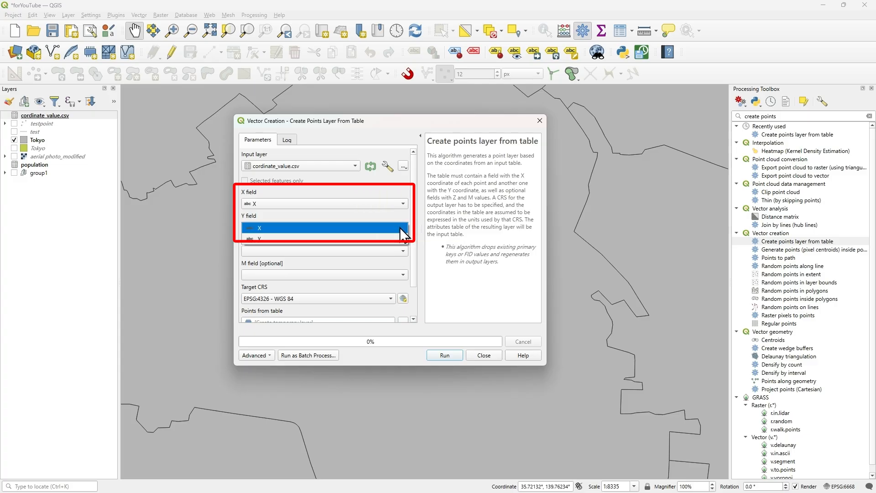
click(366, 243)
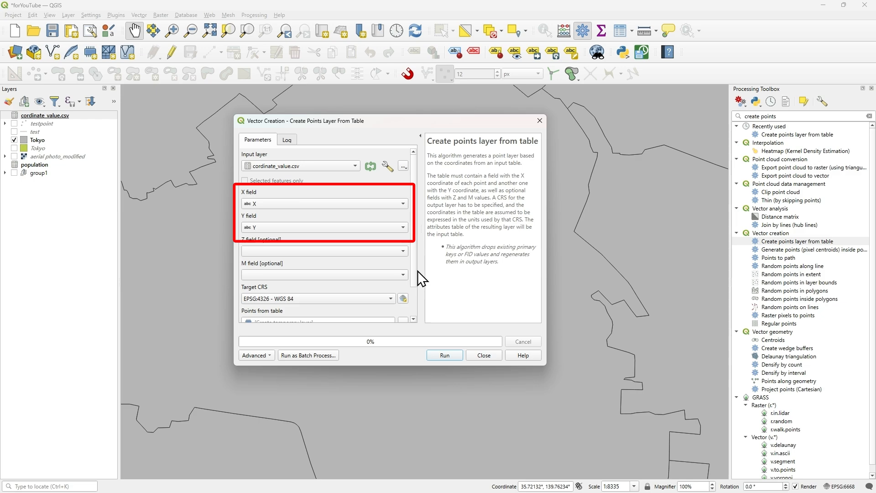
scroll(412, 267, down, 1)
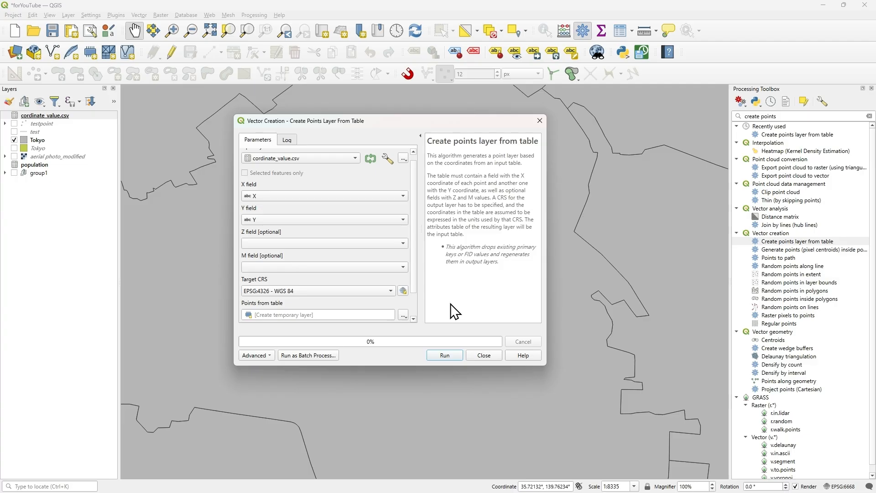
click(452, 355)
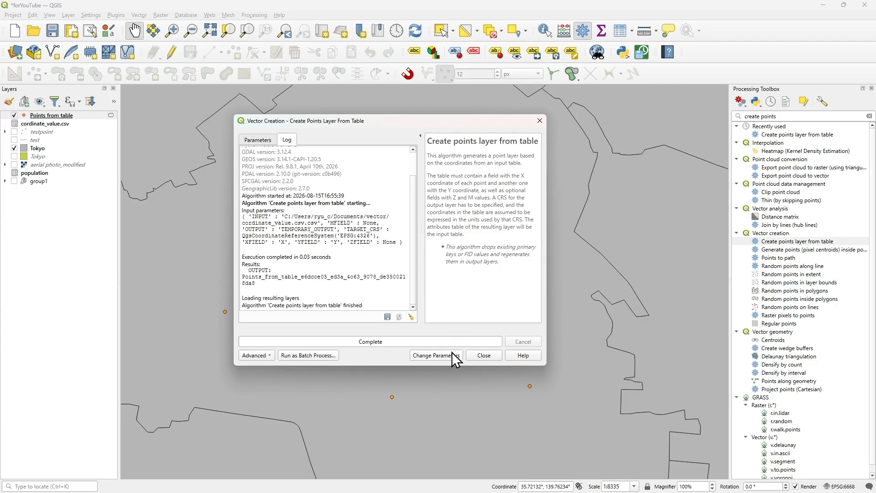
click(485, 355)
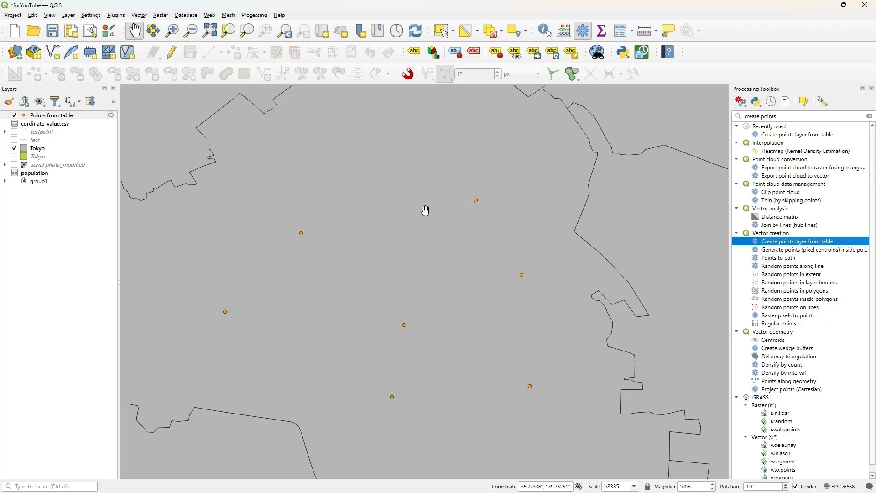
drag(429, 237, 431, 199)
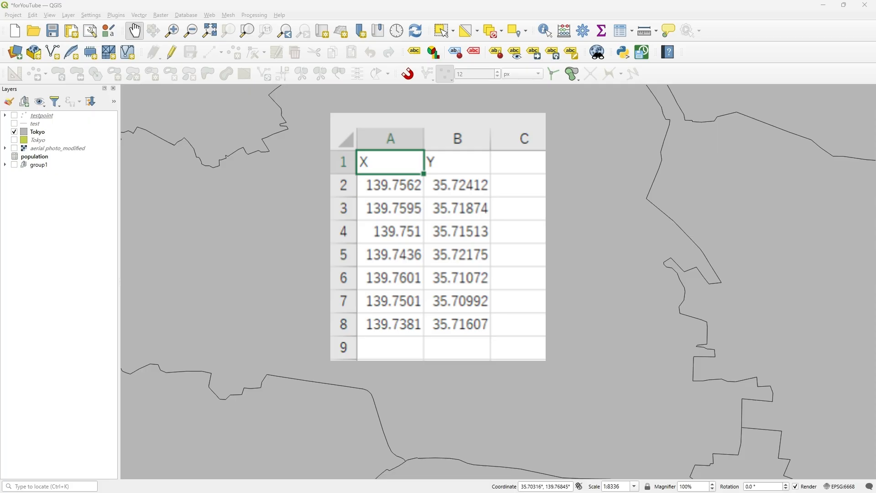
Step: Start adding a delimited text layer and choose cordinate value.csv as its source file
click(74, 17)
mouse_move(69, 15)
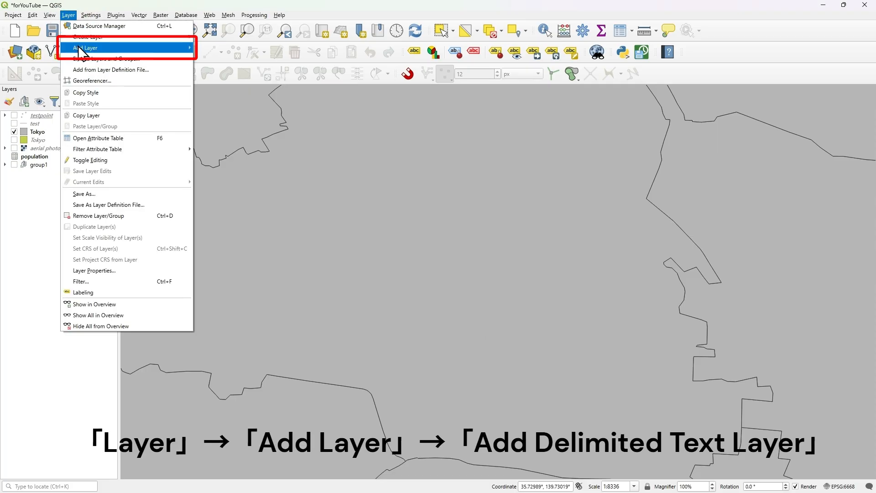
mouse_move(100, 48)
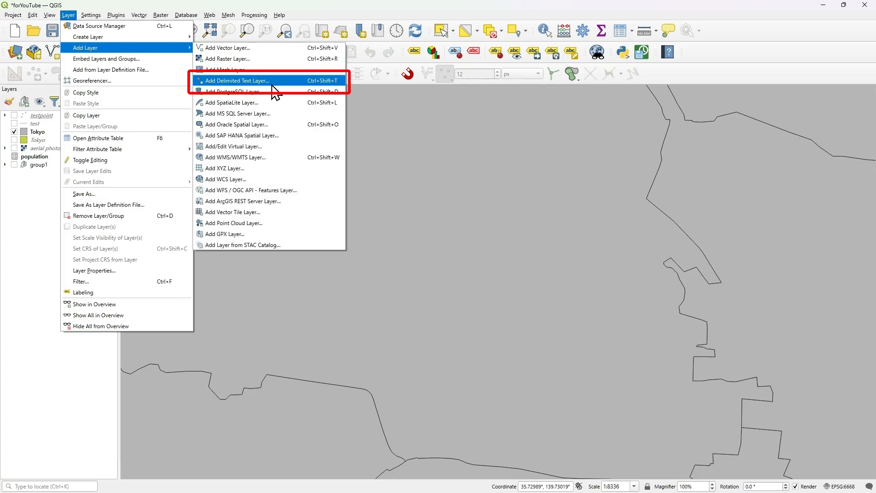
click(256, 81)
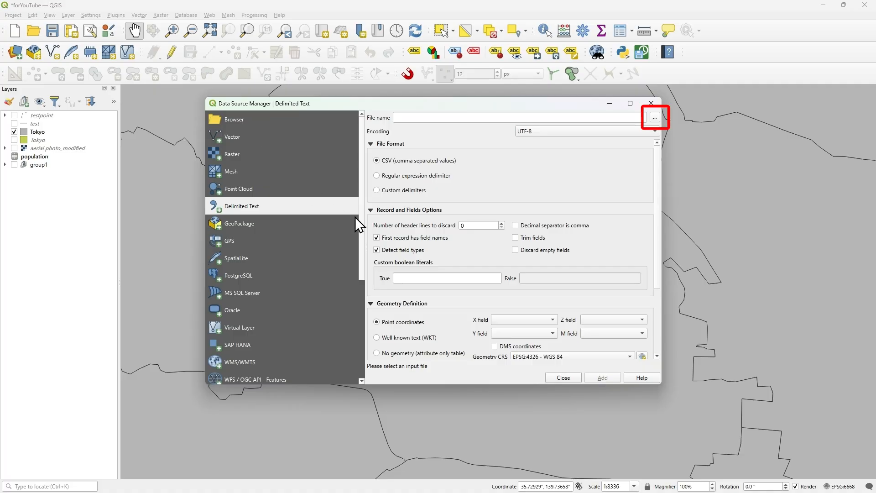
click(656, 117)
click(287, 276)
click(416, 312)
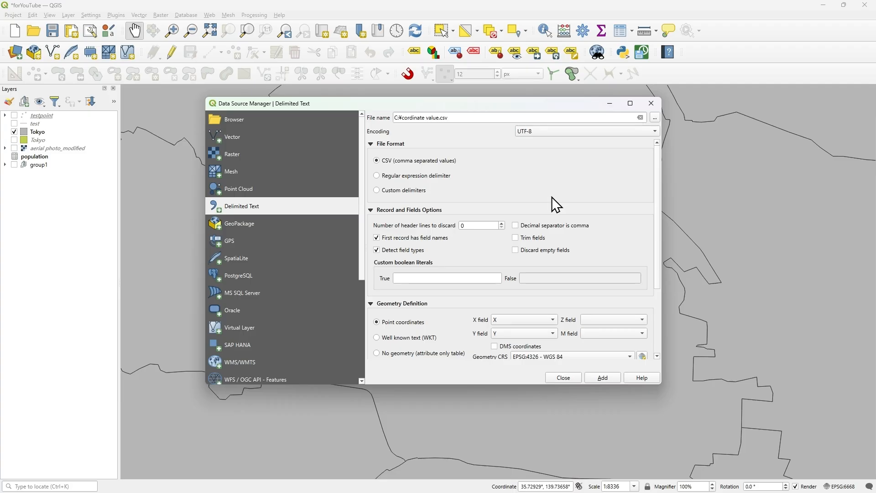
Step: Add the CSV as a point layer using fields X and Y with EPSG:4326 - WGS 84, and close the data source dialog
scroll(587, 195, down, 1)
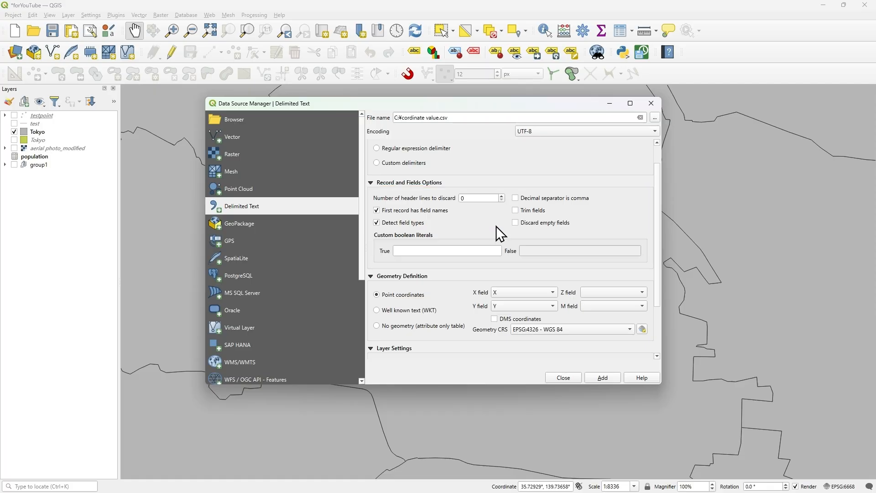
mouse_move(502, 238)
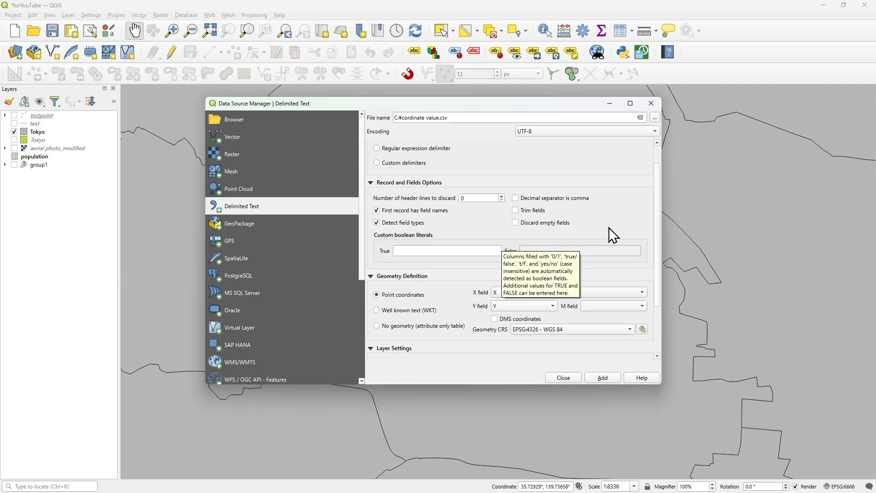
drag(656, 220, 651, 262)
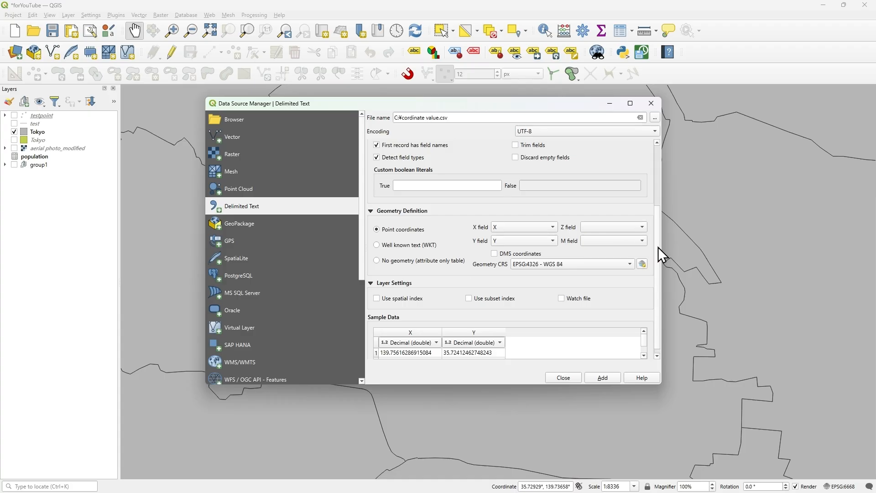
scroll(659, 247, down, 1)
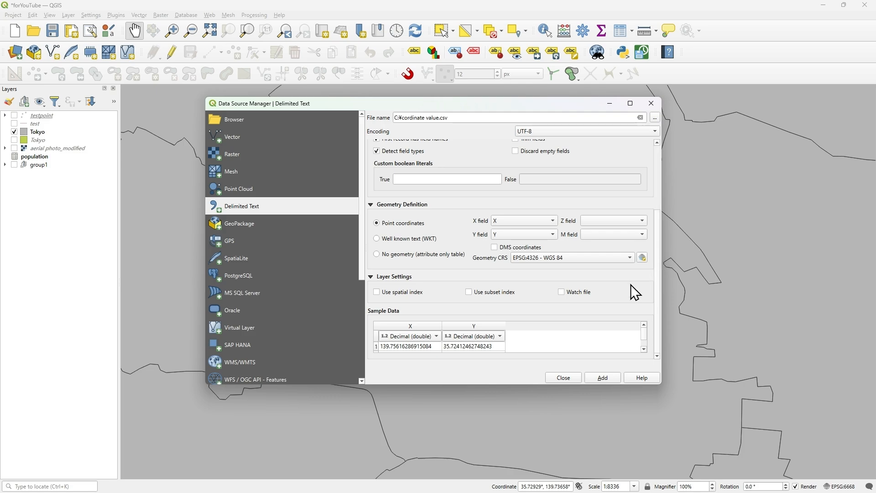
click(606, 379)
click(574, 378)
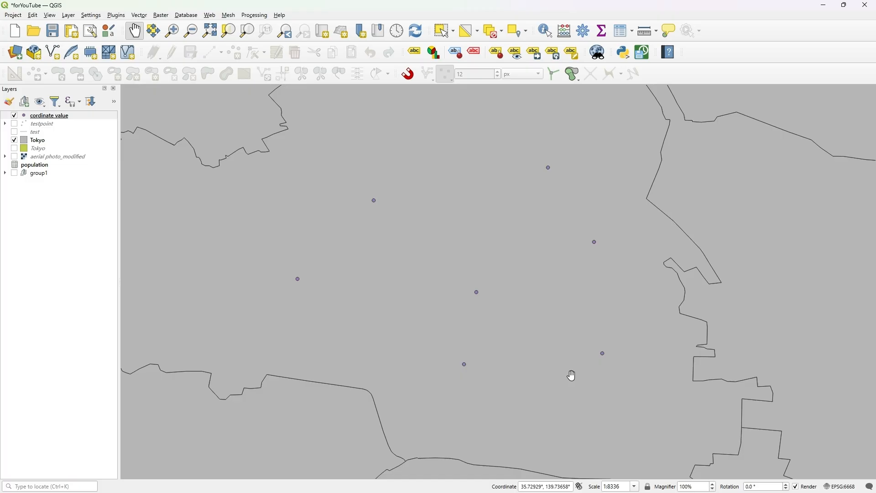